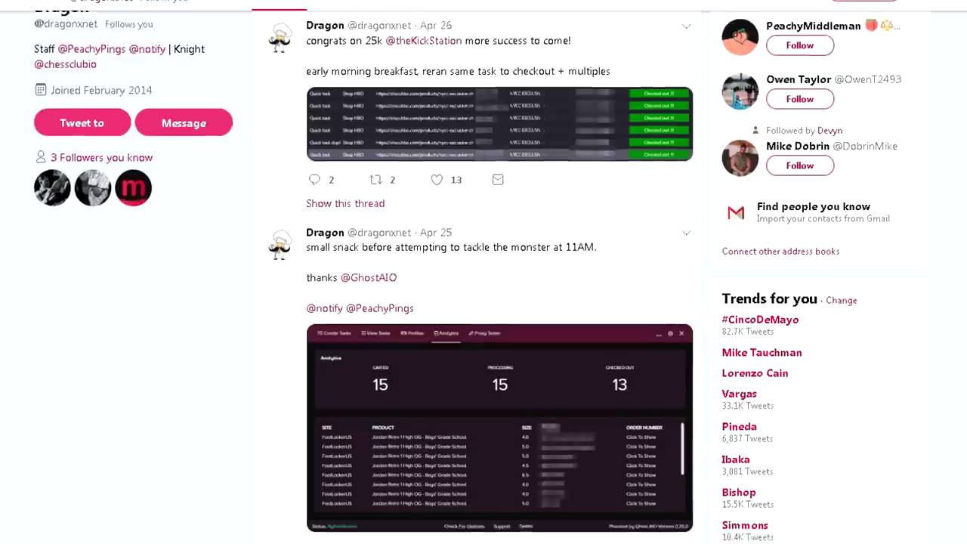
Bring up the Air Jordan 1 Travis Scott page, then save the TrophyRoom safe task's Jordan 5 Ice Blue settings
{"action": "scroll", "coordinate": [484, 272], "scroll_direction": "down", "scroll_amount": 5}
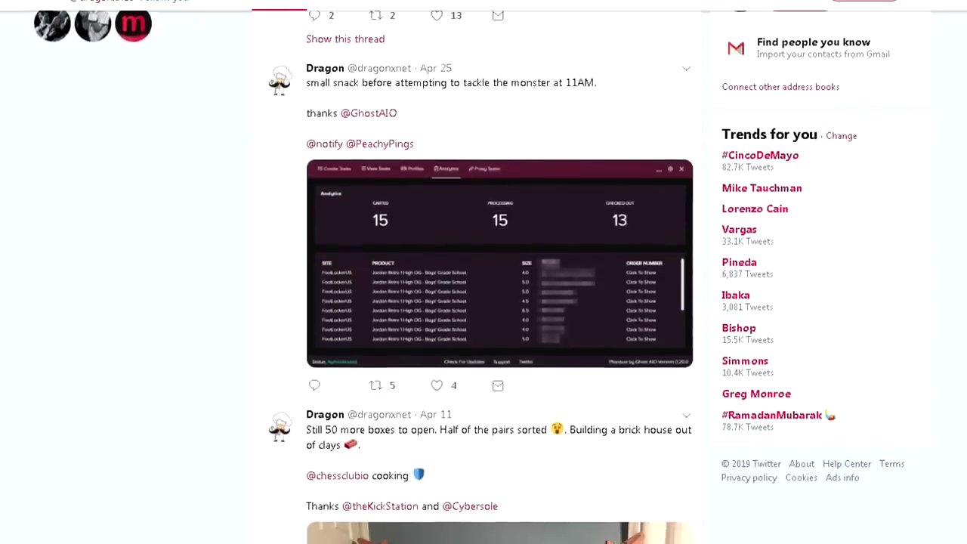
{"action": "scroll", "coordinate": [483, 272], "scroll_direction": "down", "scroll_amount": 10}
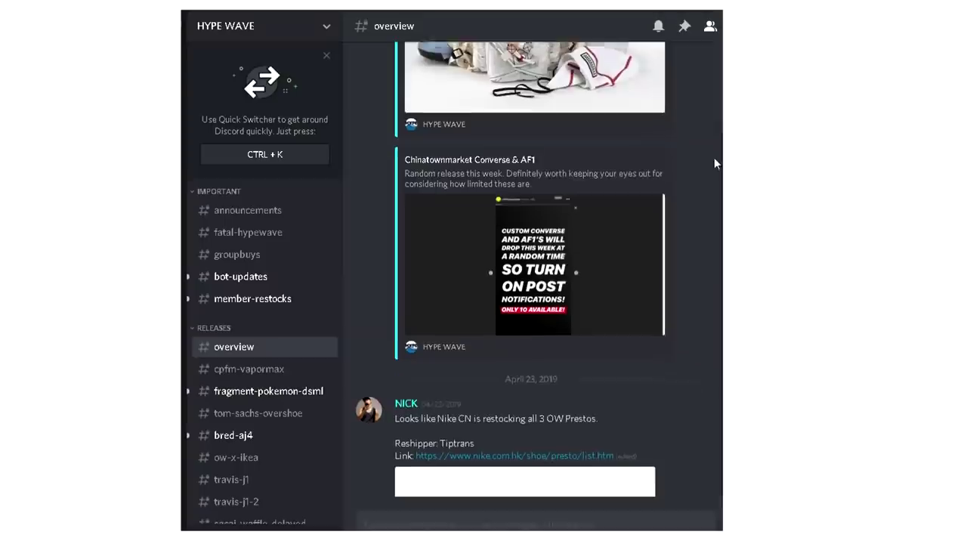
{"action": "scroll", "coordinate": [714, 173], "scroll_direction": "down", "scroll_amount": 3}
{"action": "scroll", "coordinate": [713, 191], "scroll_direction": "down", "scroll_amount": 5}
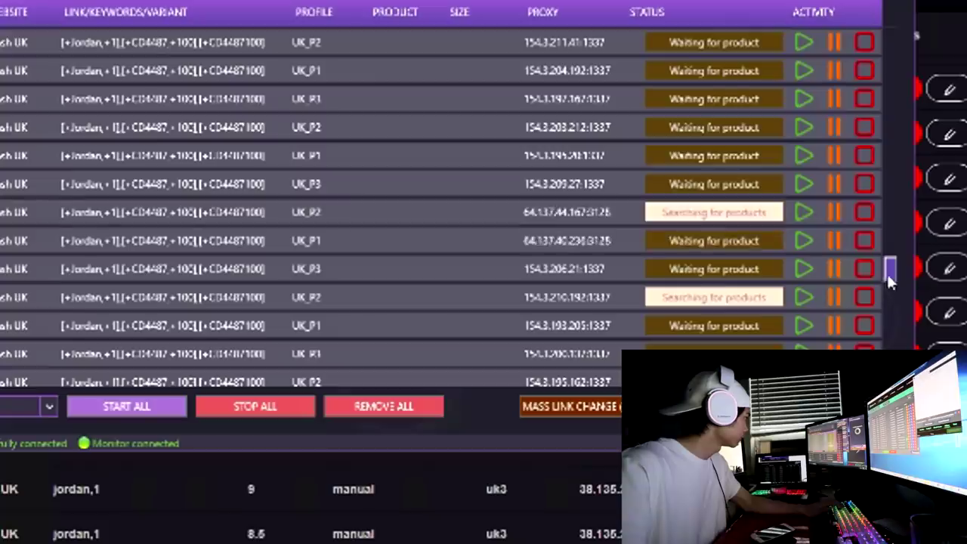
{"action": "left_click_drag", "start_coordinate": [778, 139], "coordinate": [781, 61]}
{"action": "scroll", "coordinate": [898, 13], "scroll_direction": "down", "scroll_amount": 5}
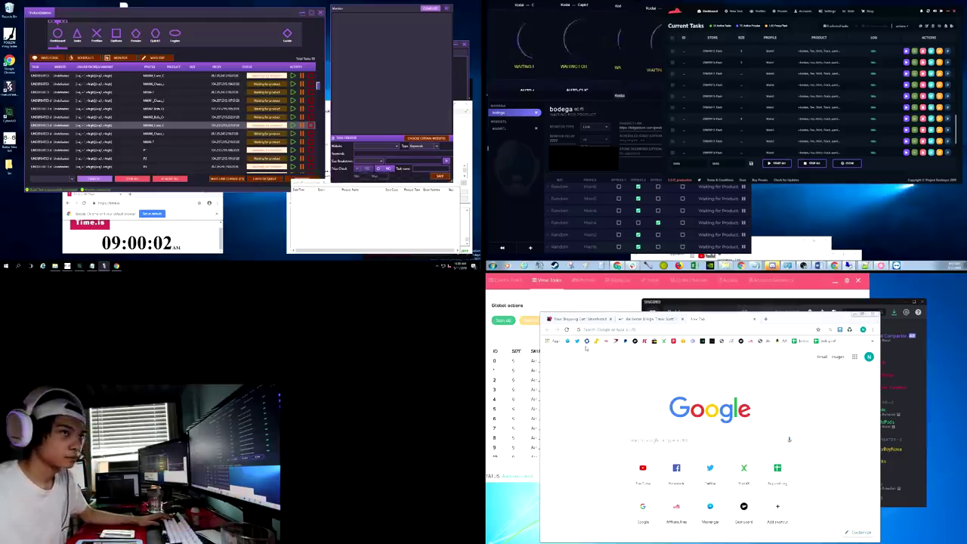
{"action": "left_click", "coordinate": [650, 319]}
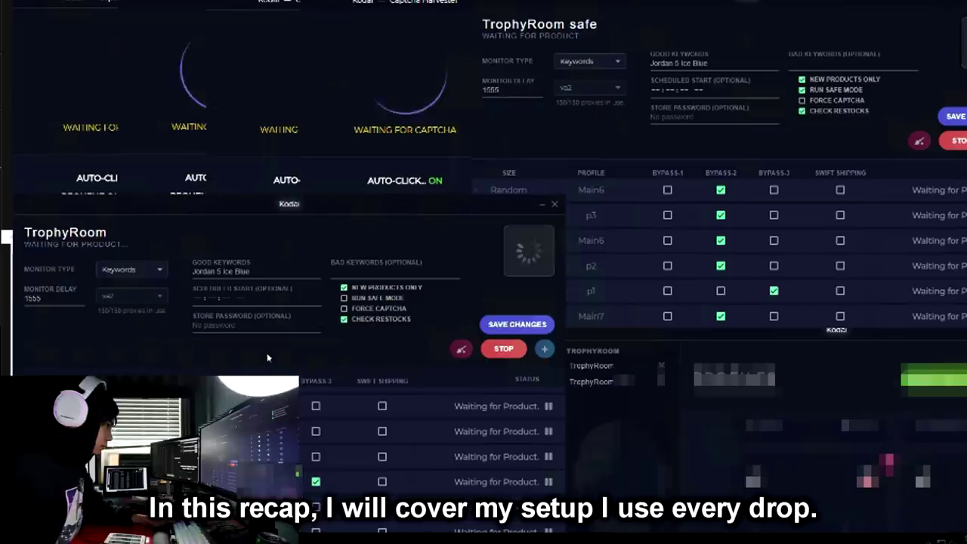
{"action": "left_click", "coordinate": [540, 326]}
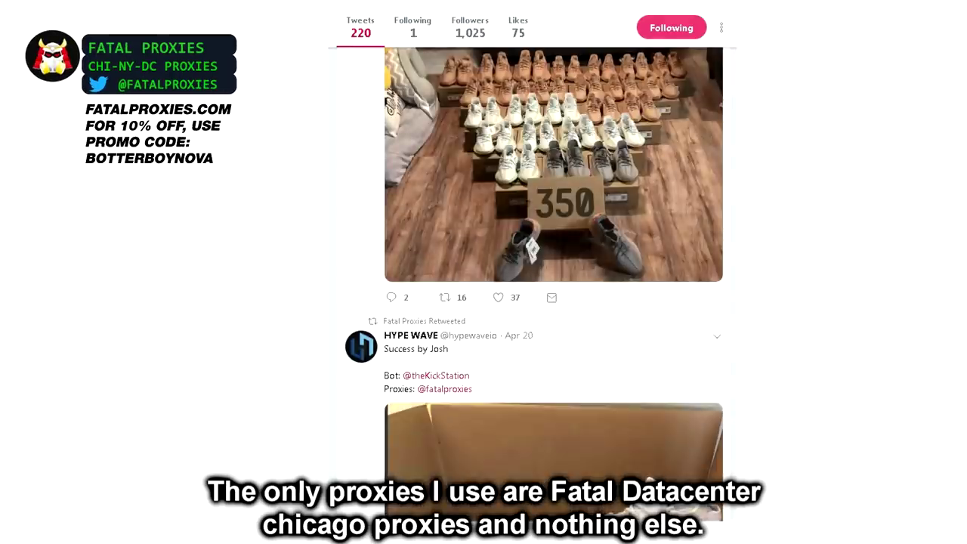
{"action": "scroll", "coordinate": [532, 287], "scroll_direction": "down", "scroll_amount": 10}
{"action": "scroll", "coordinate": [553, 287], "scroll_direction": "down", "scroll_amount": 15}
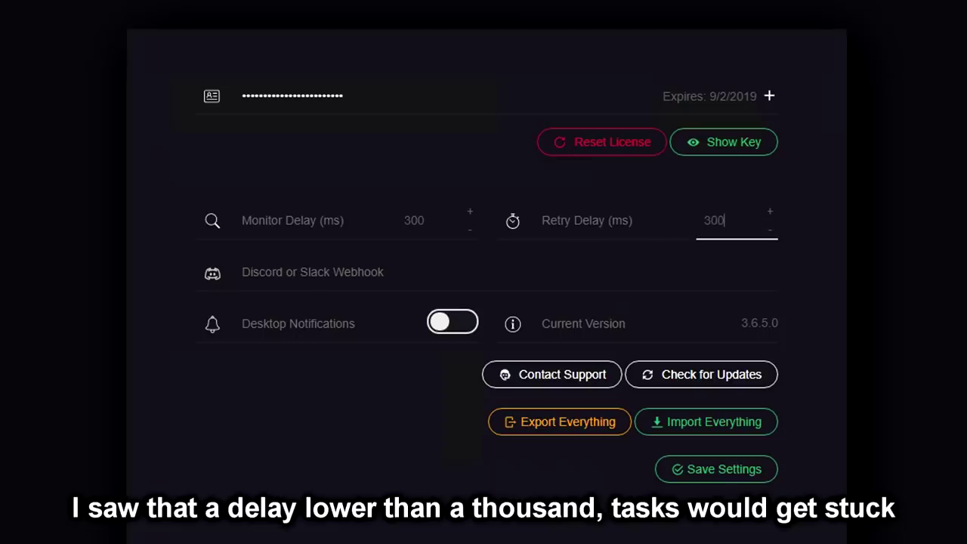
Save Cybersole's settings with monitor and retry delays at 2500 ms
{"action": "left_click", "coordinate": [711, 478]}
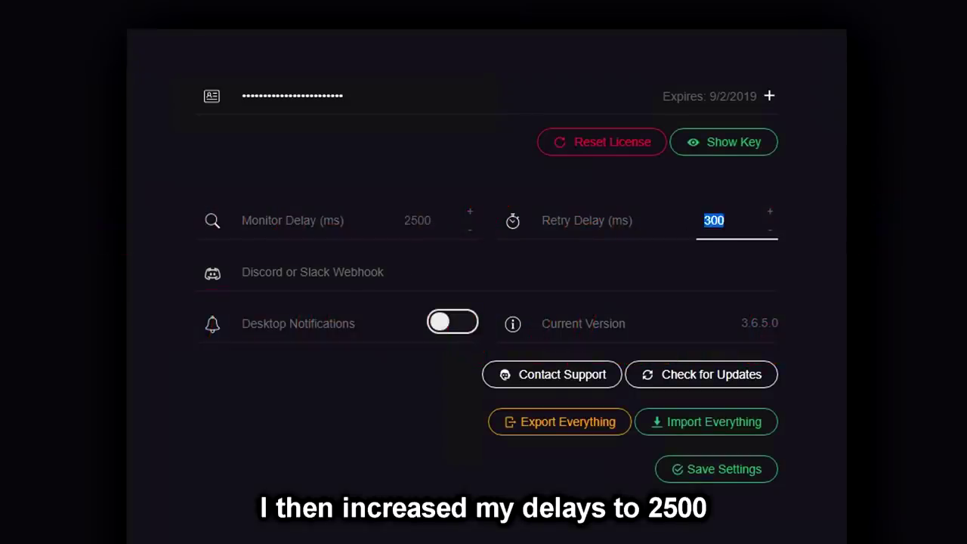
{"action": "left_click", "coordinate": [739, 481]}
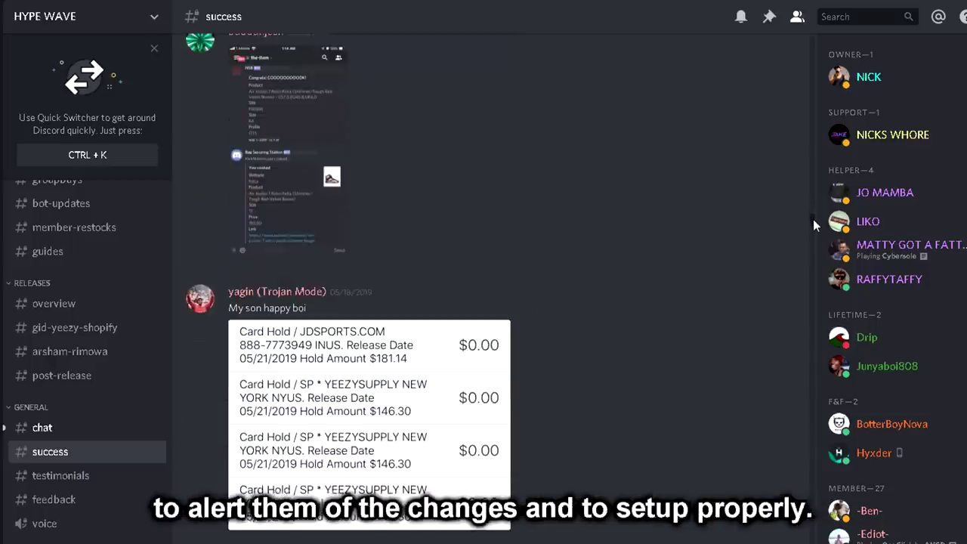
{"action": "scroll", "coordinate": [812, 219], "scroll_direction": "down", "scroll_amount": 3}
{"action": "scroll", "coordinate": [815, 227], "scroll_direction": "down", "scroll_amount": 9}
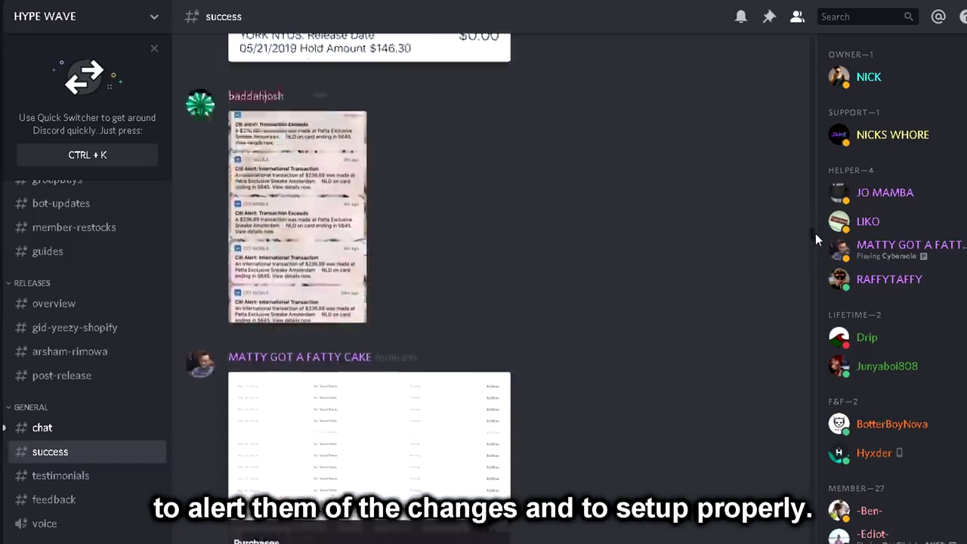
{"action": "scroll", "coordinate": [814, 238], "scroll_direction": "down", "scroll_amount": 18}
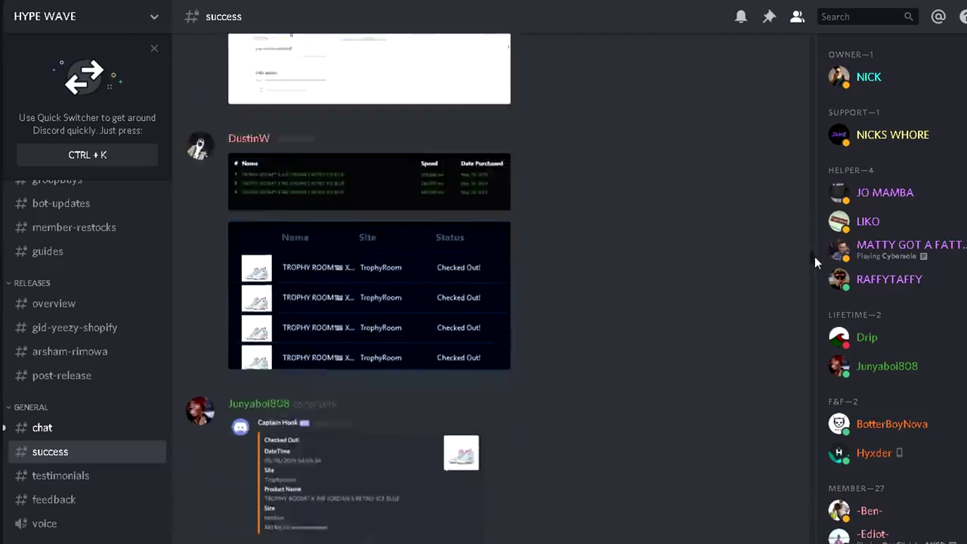
{"action": "scroll", "coordinate": [813, 261], "scroll_direction": "down", "scroll_amount": 11}
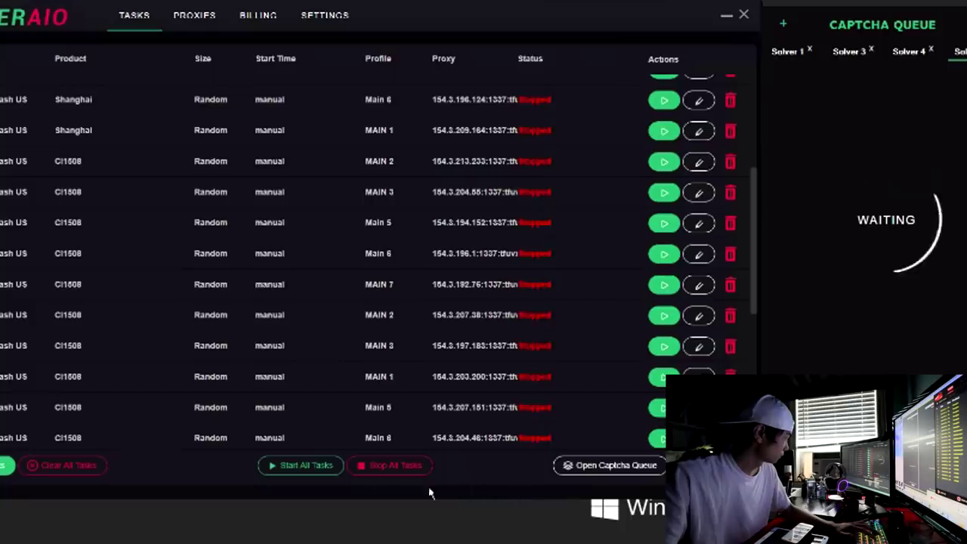
Start every CyberAIO task and solve the vehicle image captcha
{"action": "left_click", "coordinate": [301, 467]}
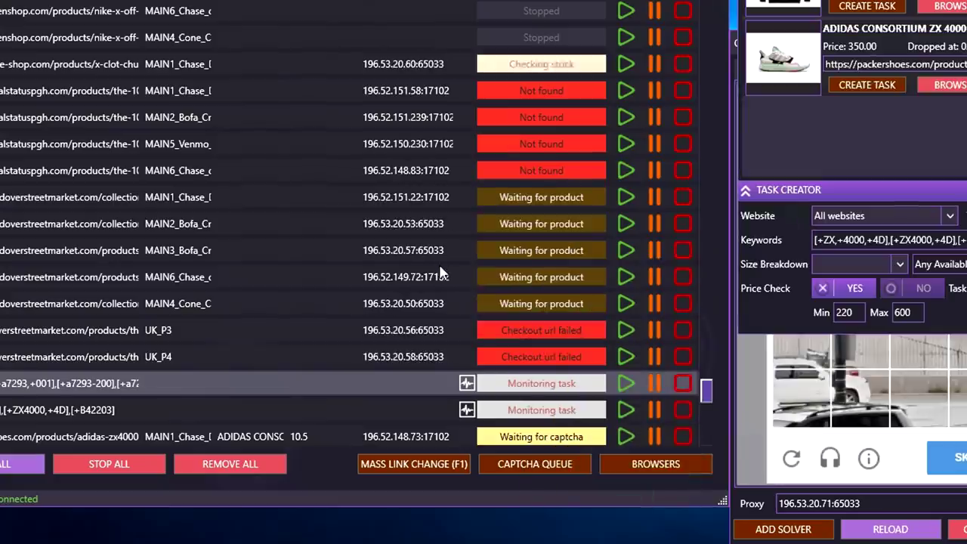
{"action": "left_click", "coordinate": [869, 400]}
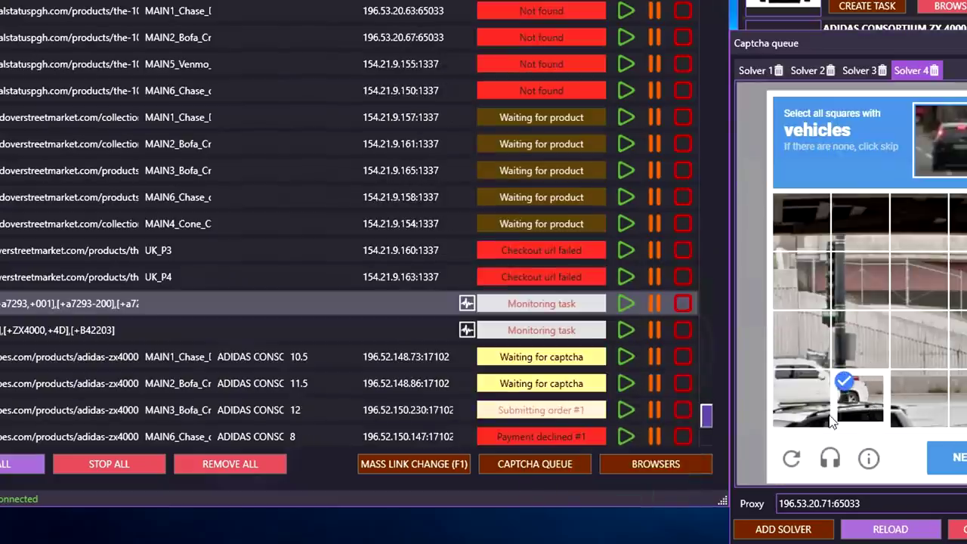
{"action": "left_click", "coordinate": [958, 462]}
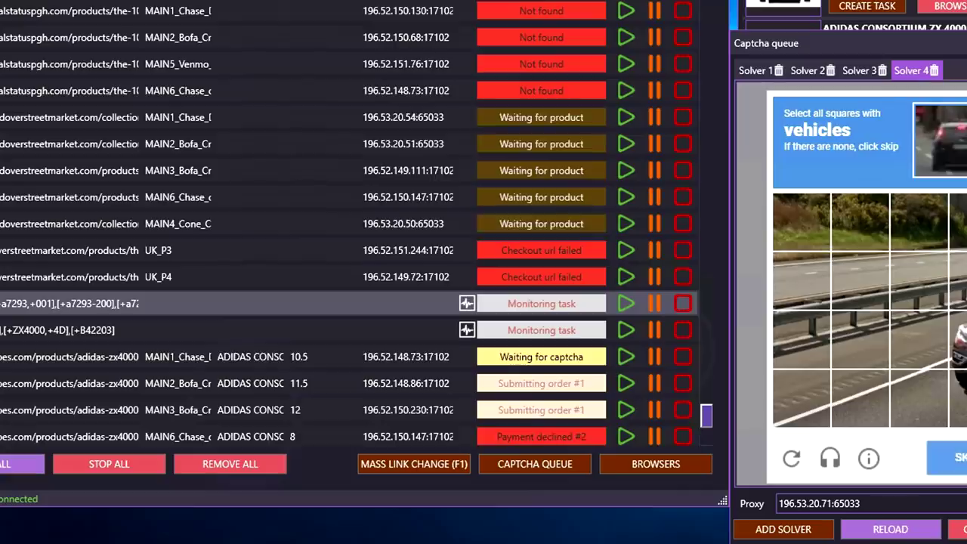
{"action": "left_click", "coordinate": [956, 457]}
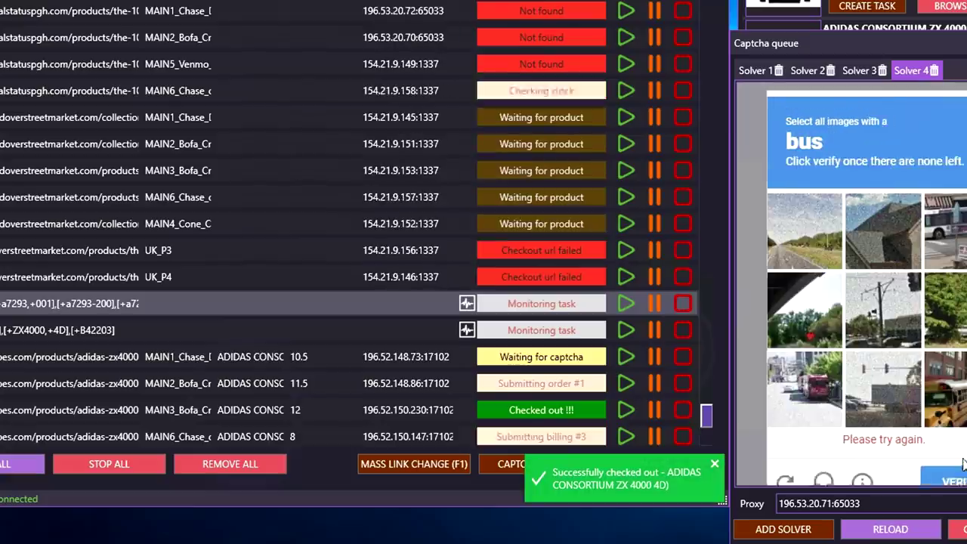
{"action": "scroll", "coordinate": [563, 354], "scroll_direction": "down", "scroll_amount": 1}
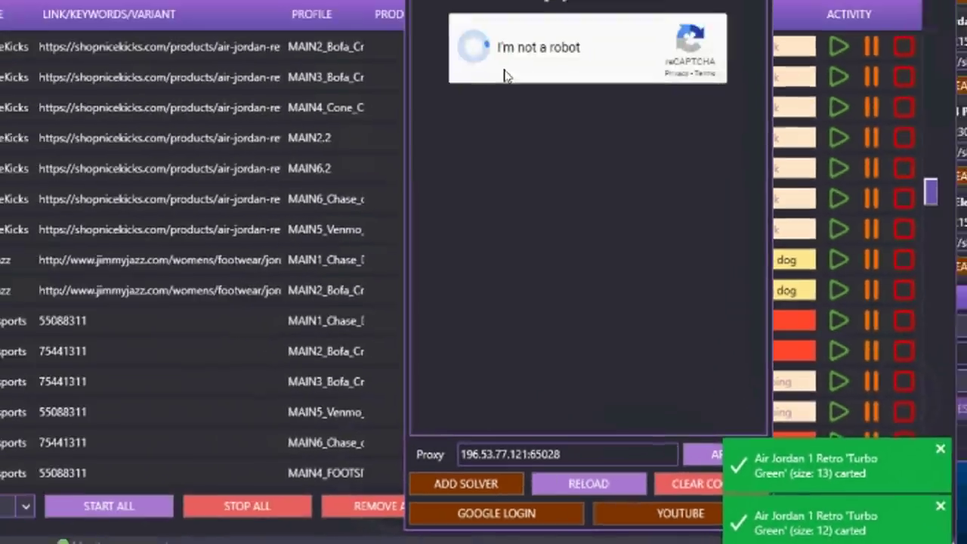
Verify the Trophy Room Store captcha and bring the running task list to the front
{"action": "left_click", "coordinate": [487, 65]}
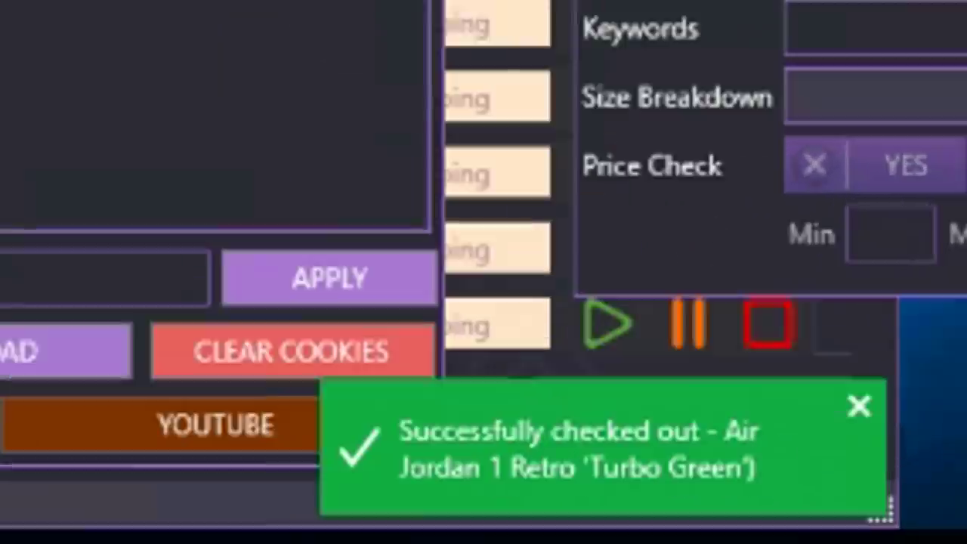
{"action": "left_click", "coordinate": [312, 80]}
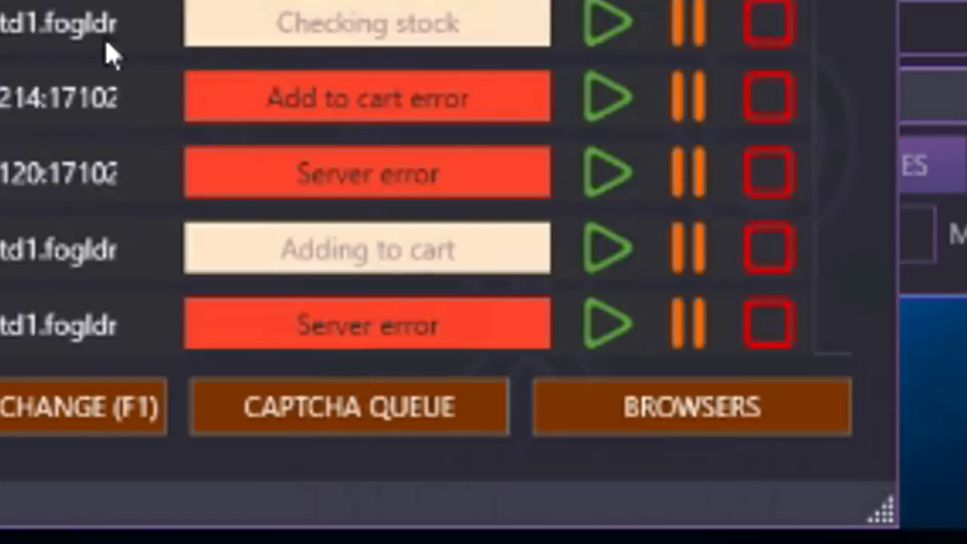
{"action": "scroll", "coordinate": [803, 324], "scroll_direction": "up", "scroll_amount": 5}
{"action": "scroll", "coordinate": [803, 362], "scroll_direction": "down", "scroll_amount": 10}
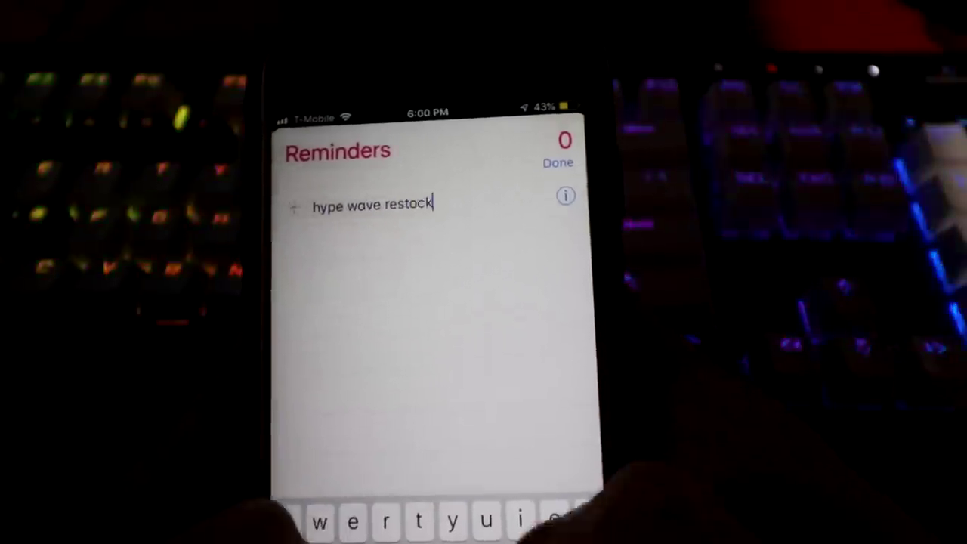
Turn on a day reminder set to Sun Jun 16, 2:50 PM and save it
{"action": "left_click", "coordinate": [565, 283]}
{"action": "left_click", "coordinate": [491, 321]}
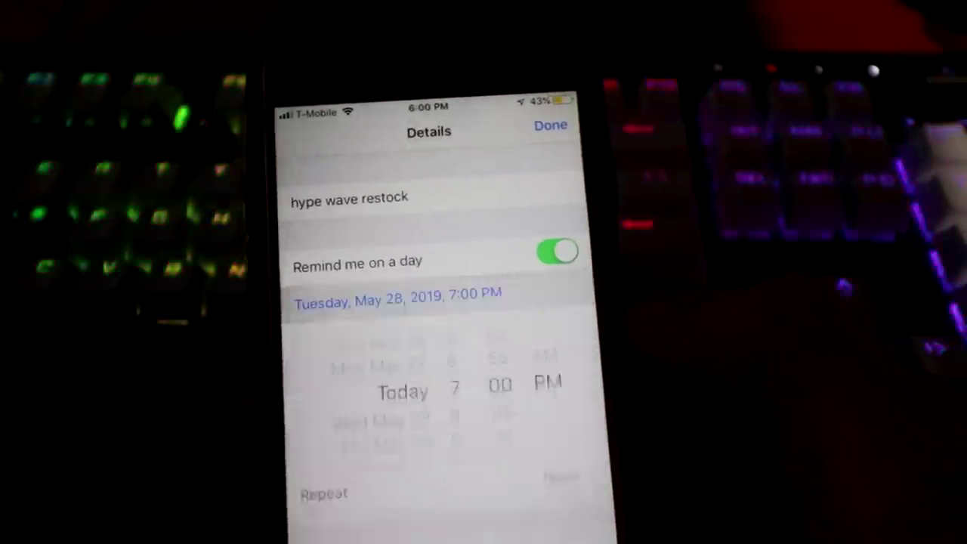
{"action": "left_click_drag", "start_coordinate": [423, 453], "coordinate": [427, 484]}
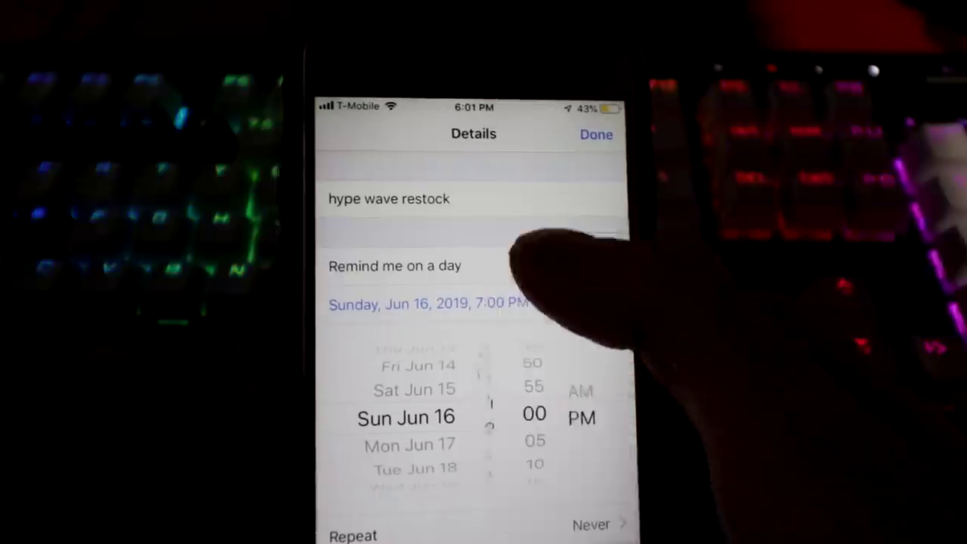
{"action": "left_click_drag", "start_coordinate": [483, 325], "coordinate": [529, 468]}
{"action": "left_click_drag", "start_coordinate": [528, 423], "coordinate": [532, 483]}
{"action": "left_click_drag", "start_coordinate": [574, 445], "coordinate": [574, 412]}
{"action": "left_click", "coordinate": [589, 131]}
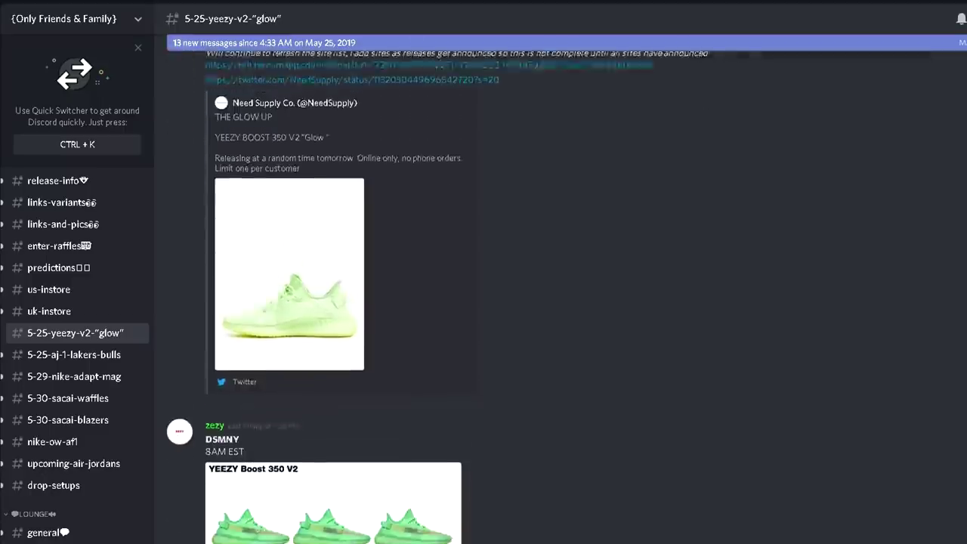
Send the !jarvis help command to the JARVIS bot in #jarvis-aio-bot
{"action": "scroll", "coordinate": [484, 302], "scroll_direction": "down", "scroll_amount": 5}
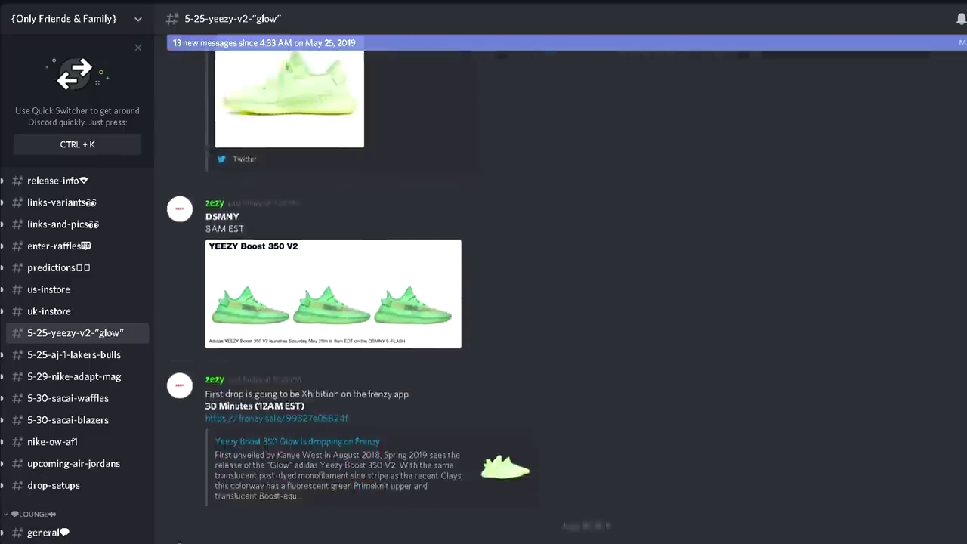
{"action": "scroll", "coordinate": [484, 302], "scroll_direction": "down", "scroll_amount": 4}
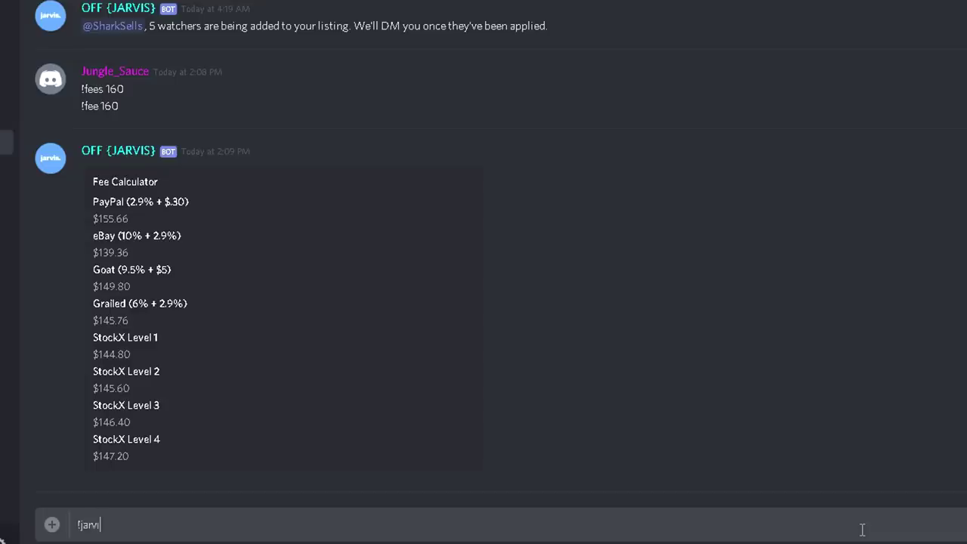
{"action": "type", "text": "is"}
{"action": "key", "text": "Return"}
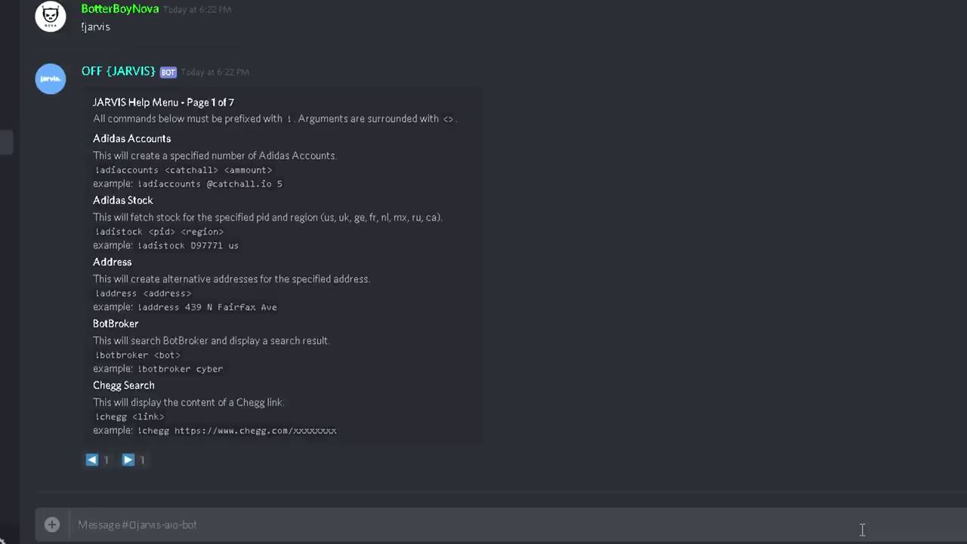
Turn the JARVIS help menu to page 2 of 7 and scroll through it
{"action": "left_click", "coordinate": [130, 461]}
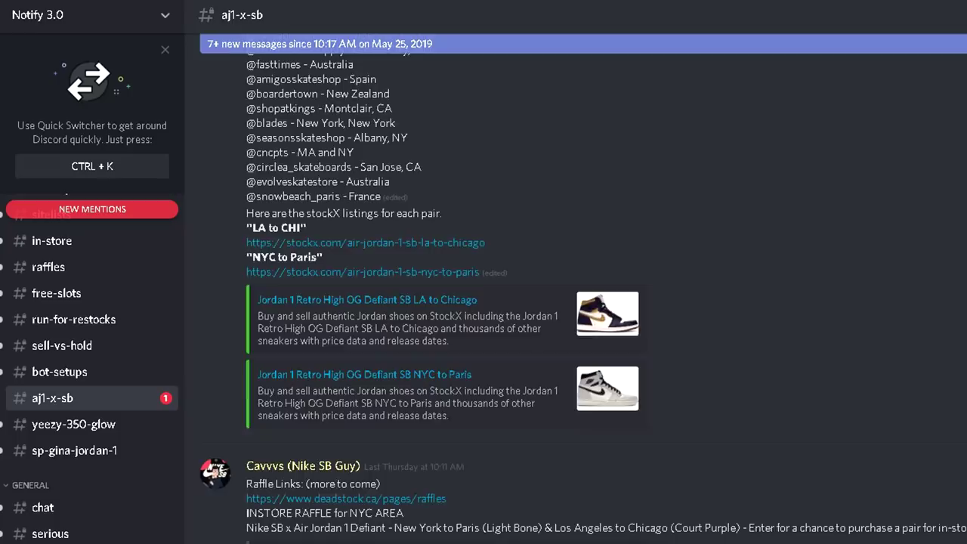
{"action": "scroll", "coordinate": [574, 302], "scroll_direction": "down", "scroll_amount": 6}
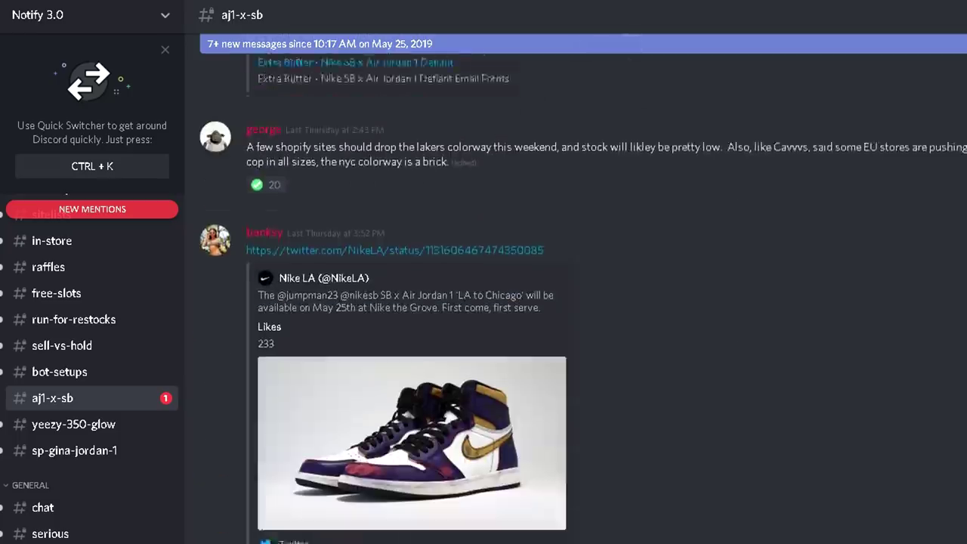
{"action": "scroll", "coordinate": [574, 302], "scroll_direction": "down", "scroll_amount": 15}
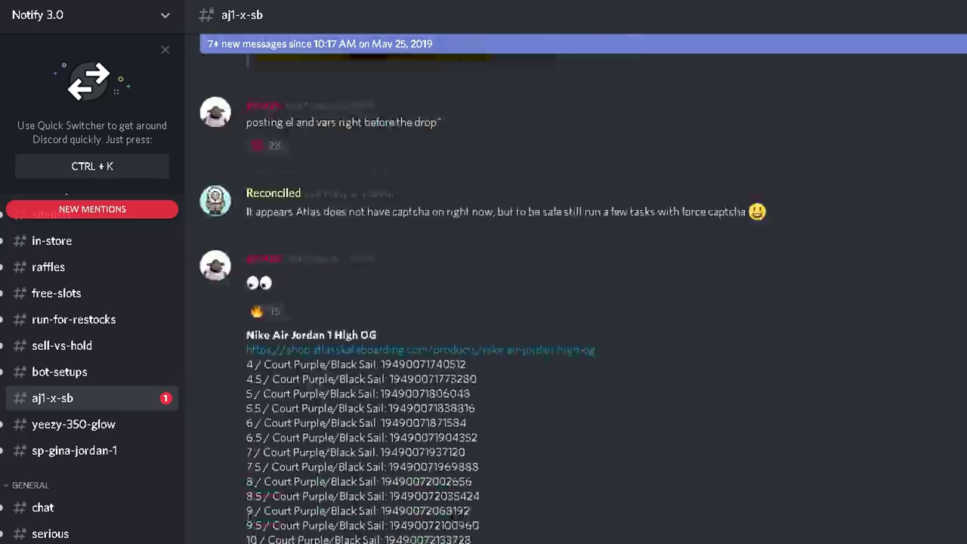
{"action": "scroll", "coordinate": [574, 302], "scroll_direction": "down", "scroll_amount": 2}
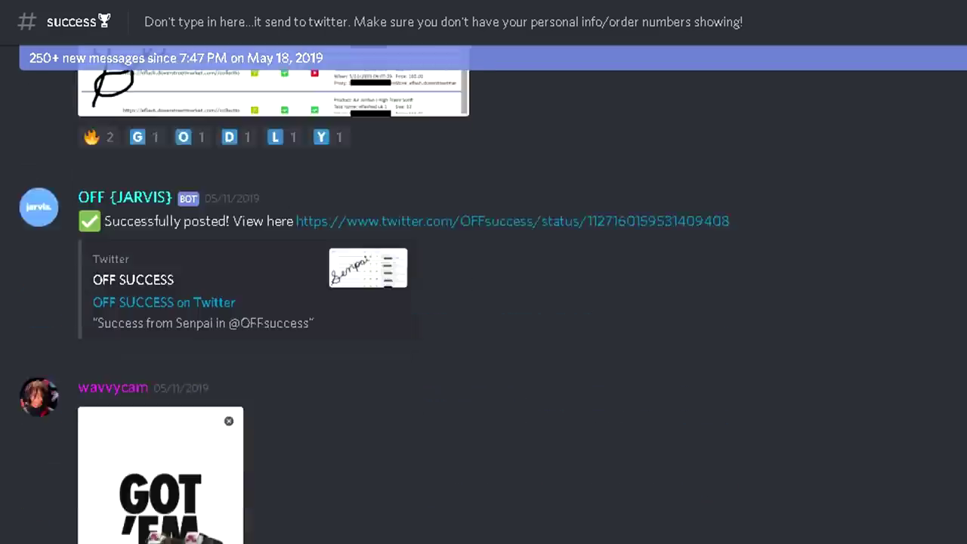
{"action": "scroll", "coordinate": [483, 302], "scroll_direction": "down", "scroll_amount": 3}
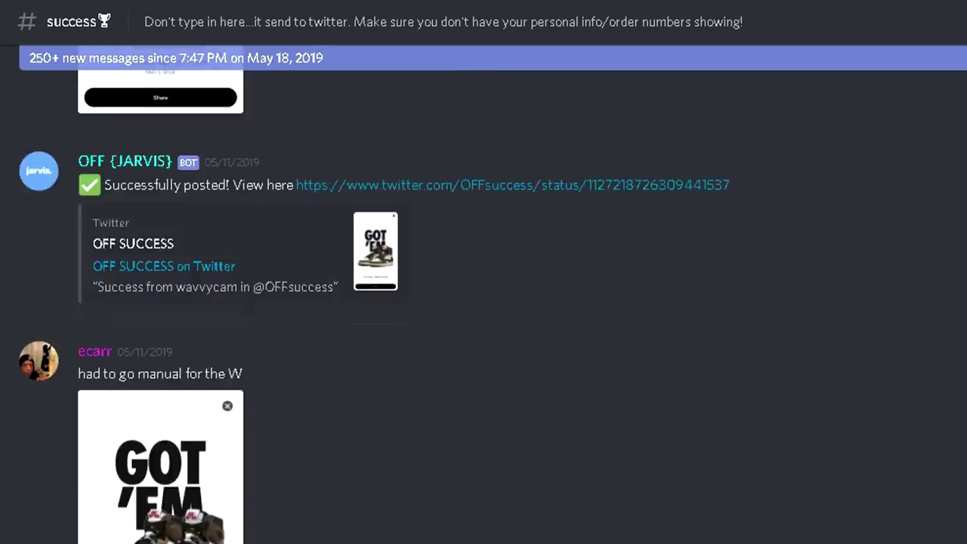
{"action": "scroll", "coordinate": [483, 302], "scroll_direction": "down", "scroll_amount": 15}
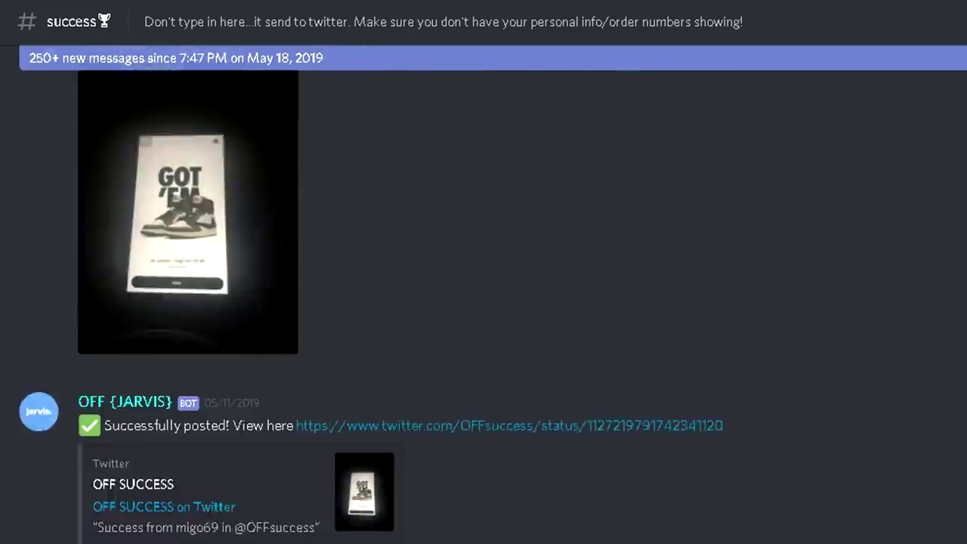
{"action": "scroll", "coordinate": [484, 302], "scroll_direction": "down", "scroll_amount": 15}
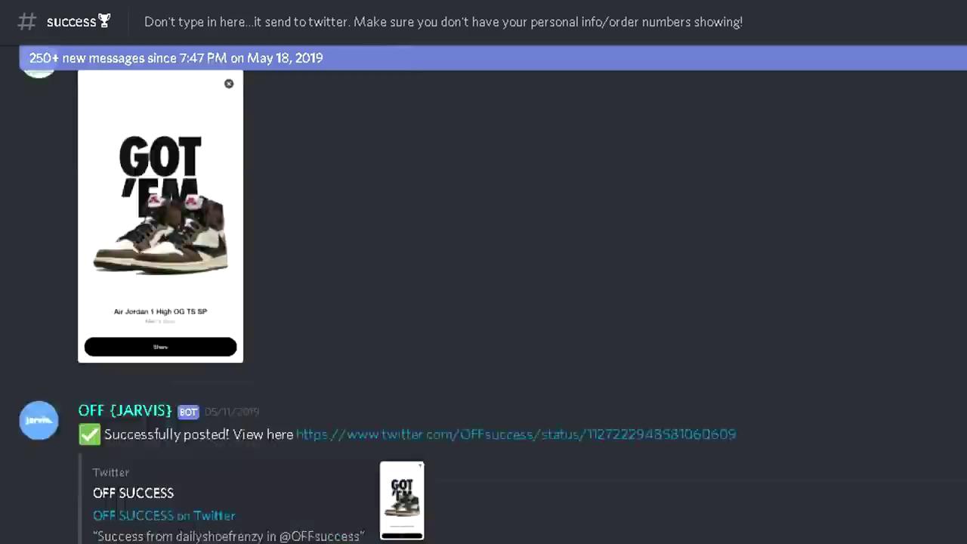
{"action": "scroll", "coordinate": [484, 302], "scroll_direction": "down", "scroll_amount": 10}
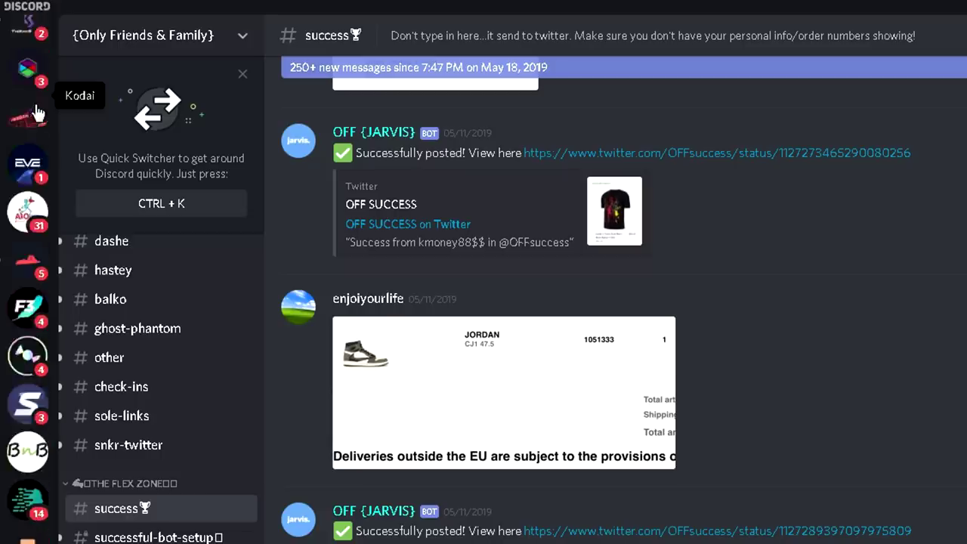
{"action": "scroll", "coordinate": [36, 104], "scroll_direction": "down", "scroll_amount": 5}
{"action": "scroll", "coordinate": [37, 112], "scroll_direction": "down", "scroll_amount": 5}
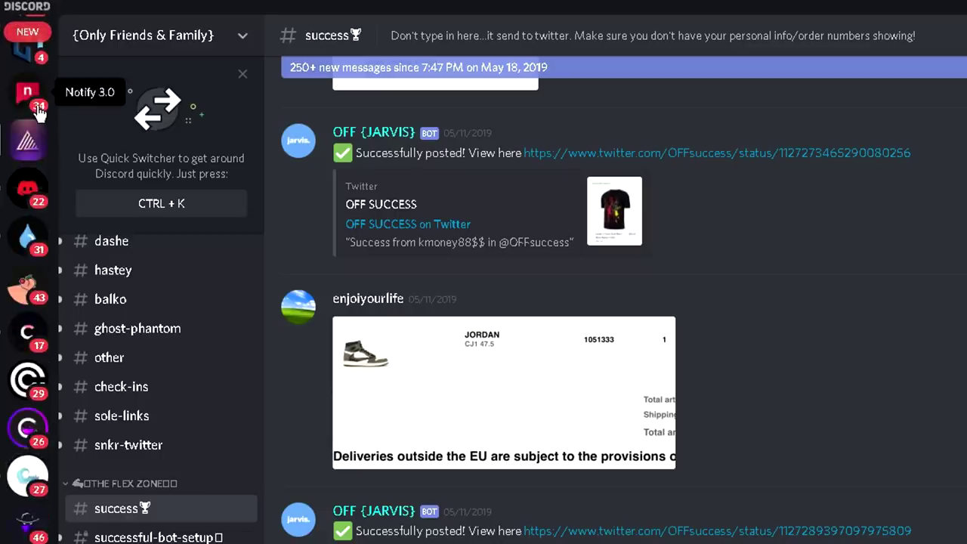